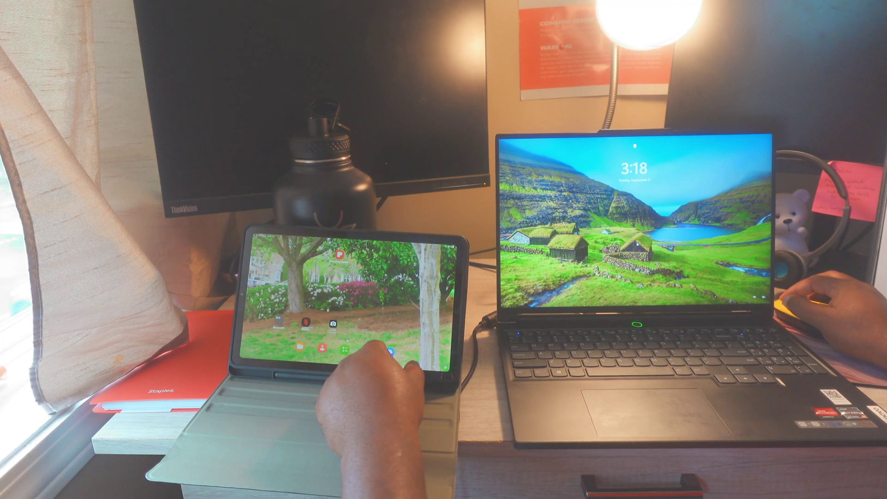
- Check the tablet's notifications and recent apps, return home, then expand the full Quick Settings grid
{"action": "left_click", "coordinate": [433, 362]}
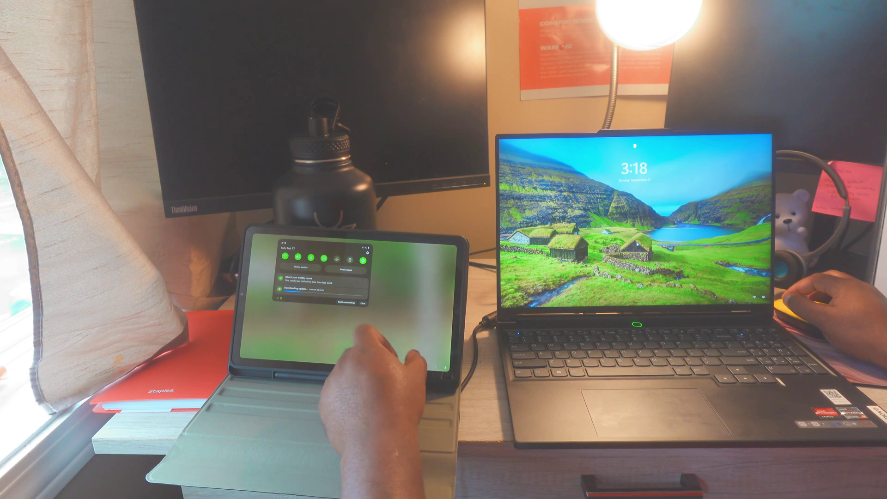
{"action": "left_click", "coordinate": [360, 333]}
{"action": "left_click", "coordinate": [418, 365]}
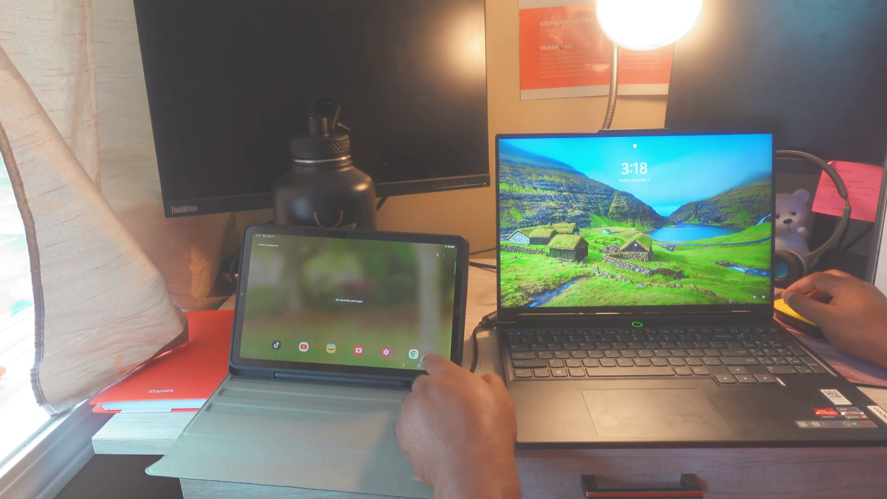
{"action": "left_click", "coordinate": [426, 365]}
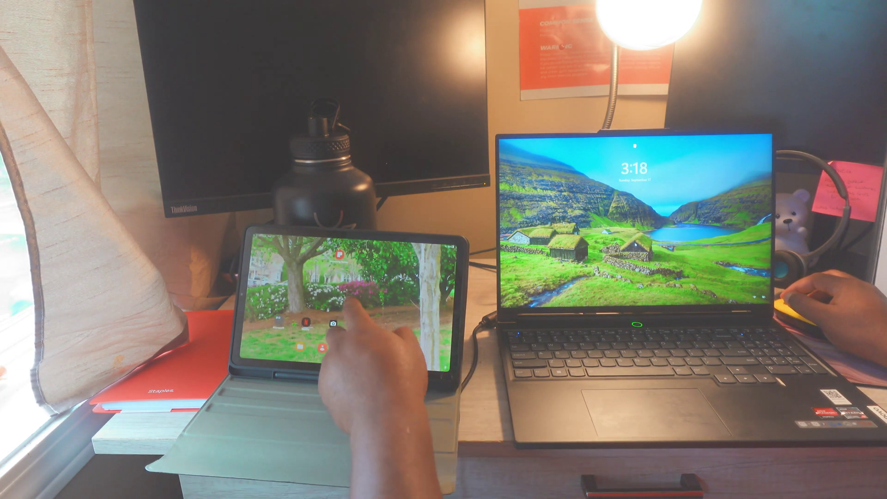
{"action": "left_click_drag", "start_coordinate": [338, 242], "coordinate": [326, 299]}
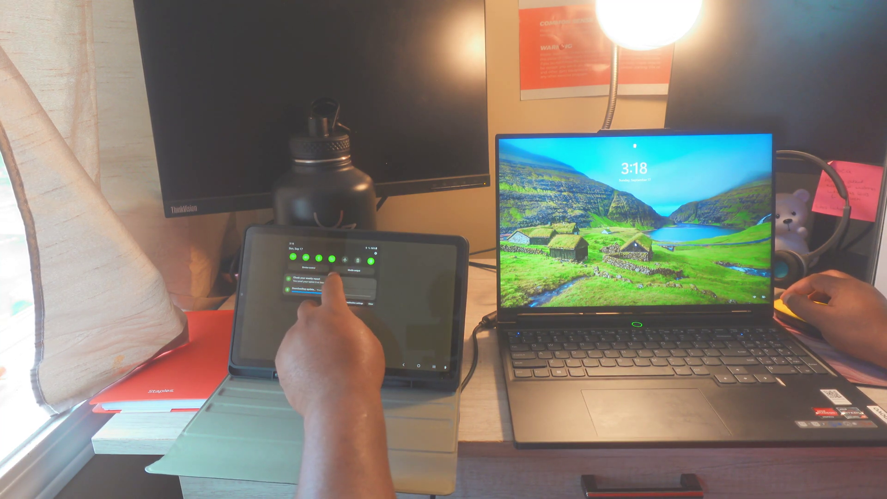
{"action": "left_click_drag", "start_coordinate": [298, 285], "coordinate": [284, 347]}
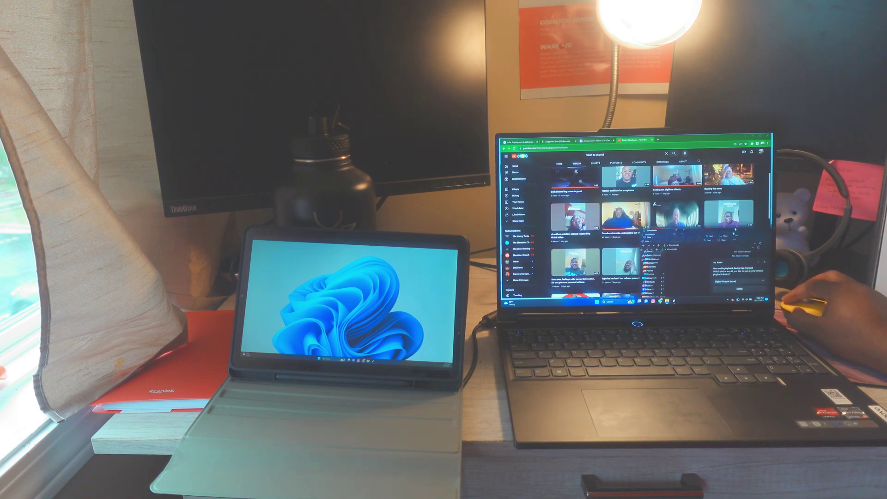
- Drag File Explorer off the laptop onto the tablet display and maximize it there
{"action": "mouse_move", "coordinate": [667, 176]}
{"action": "left_mouse_down"}
{"action": "mouse_move", "coordinate": [632, 216]}
{"action": "mouse_move", "coordinate": [746, 197]}
{"action": "left_mouse_up"}
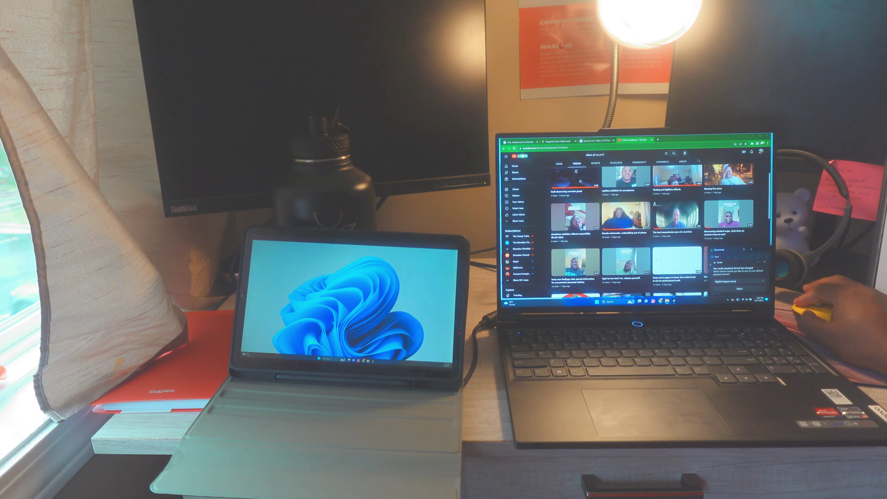
{"action": "left_click_drag", "start_coordinate": [746, 250], "coordinate": [240, 305]}
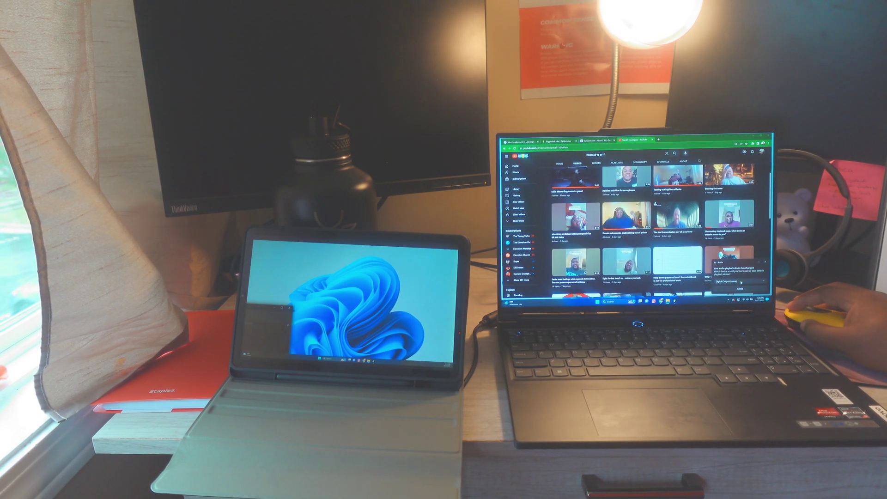
{"action": "left_click_drag", "start_coordinate": [240, 305], "coordinate": [326, 324]}
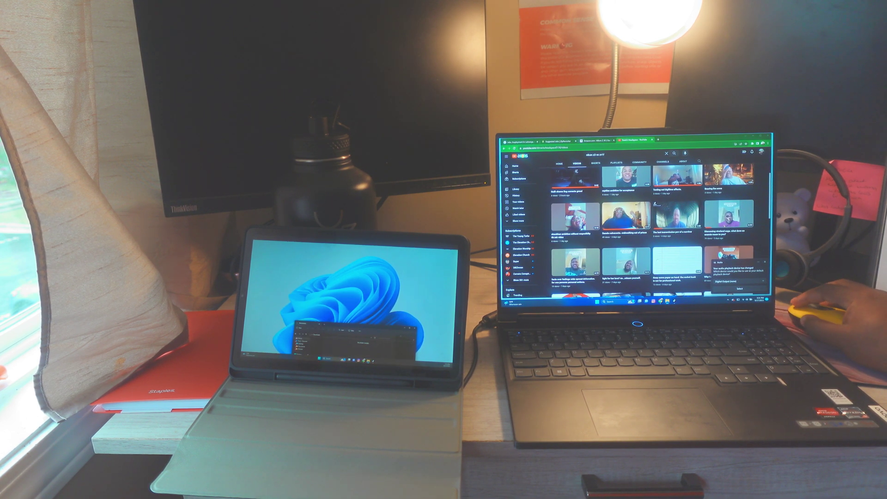
{"action": "mouse_move", "coordinate": [727, 215]}
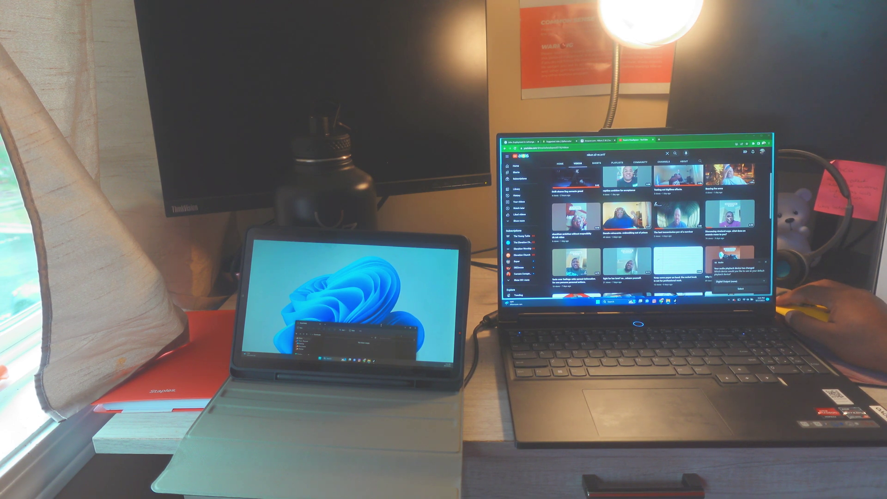
{"action": "left_click_drag", "start_coordinate": [346, 314], "coordinate": [352, 272]}
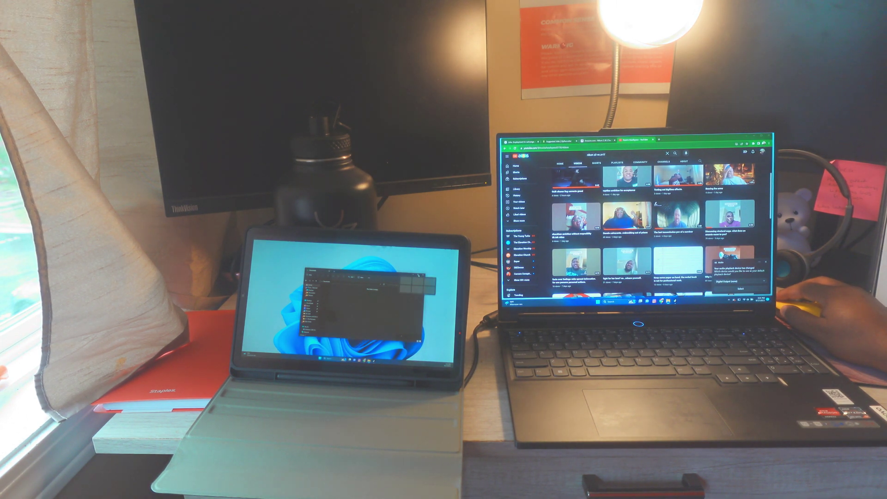
{"action": "left_click", "coordinate": [411, 272]}
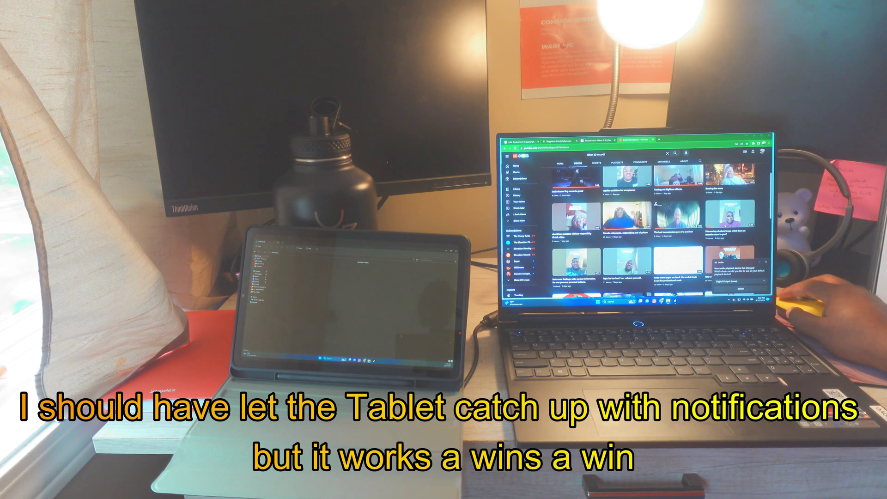
- Launch Microsoft Word with a blank document from Windows search
{"action": "key", "text": "super"}
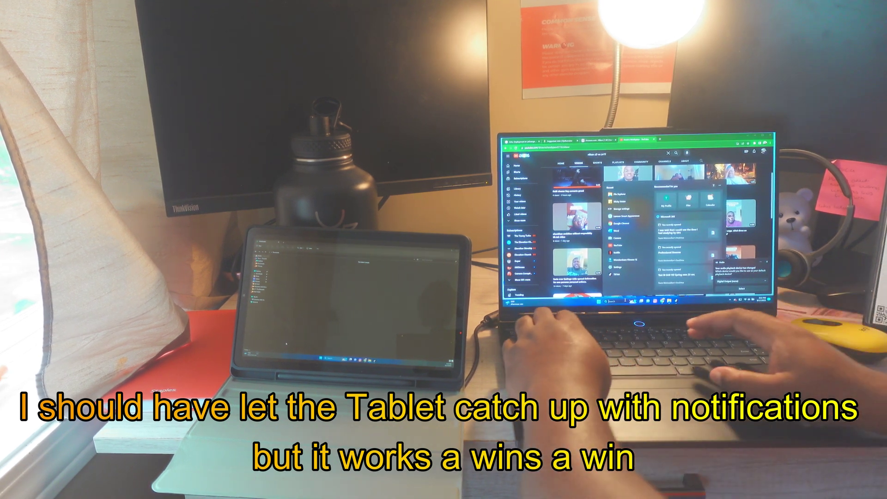
{"action": "type", "text": "word"}
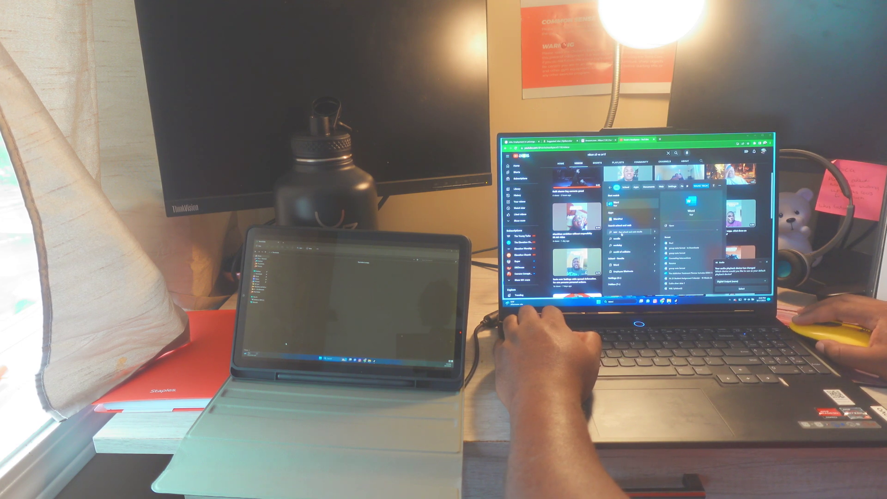
{"action": "key", "text": "Escape"}
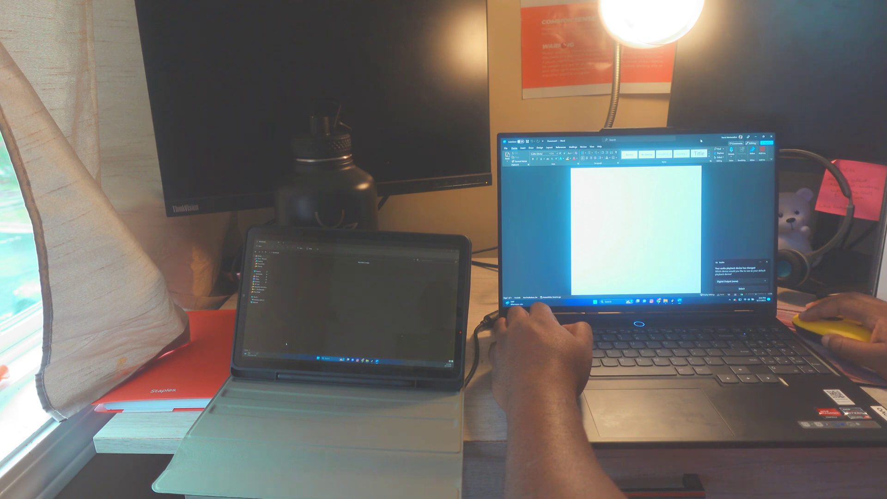
- Drag the restored Word window onto the tablet, then minimize and reopen it
{"action": "left_click_drag", "start_coordinate": [701, 141], "coordinate": [325, 267]}
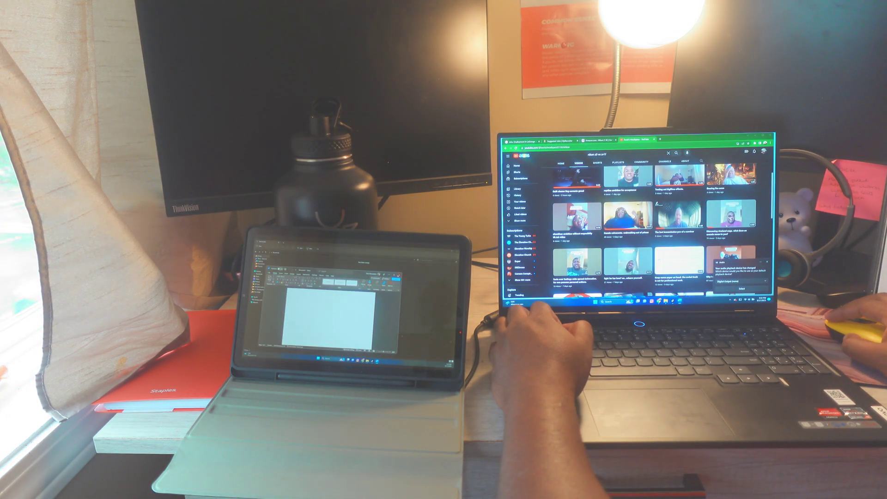
{"action": "left_click", "coordinate": [399, 270]}
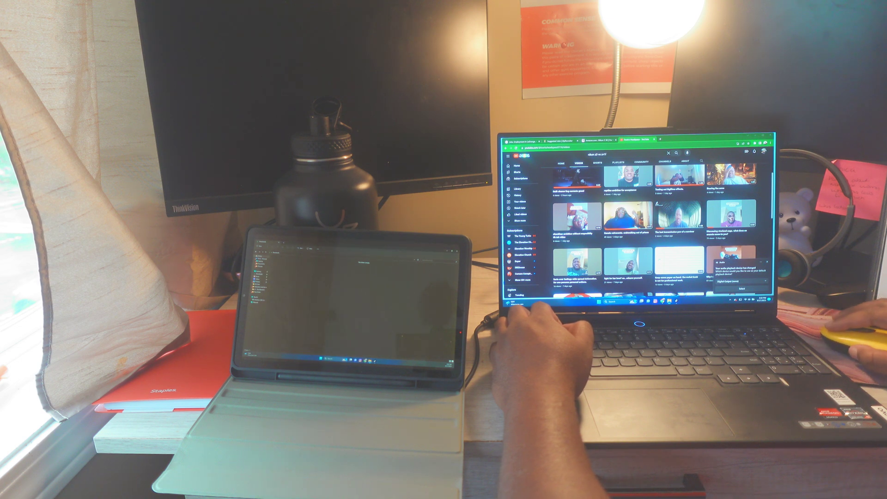
{"action": "left_click", "coordinate": [361, 360]}
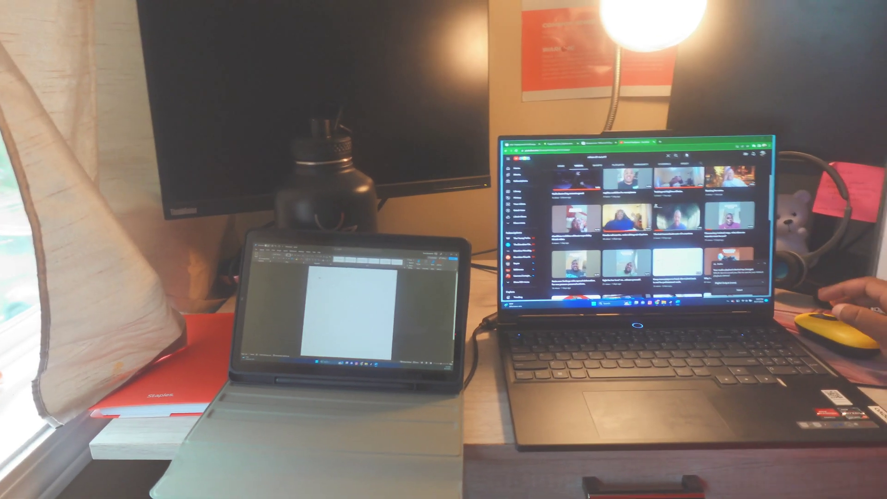
- Drag the Word window back and forth between the tablet and laptop screens
{"action": "mouse_move", "coordinate": [360, 245]}
{"action": "left_mouse_down"}
{"action": "mouse_move", "coordinate": [313, 269]}
{"action": "mouse_move", "coordinate": [316, 280]}
{"action": "left_mouse_up"}
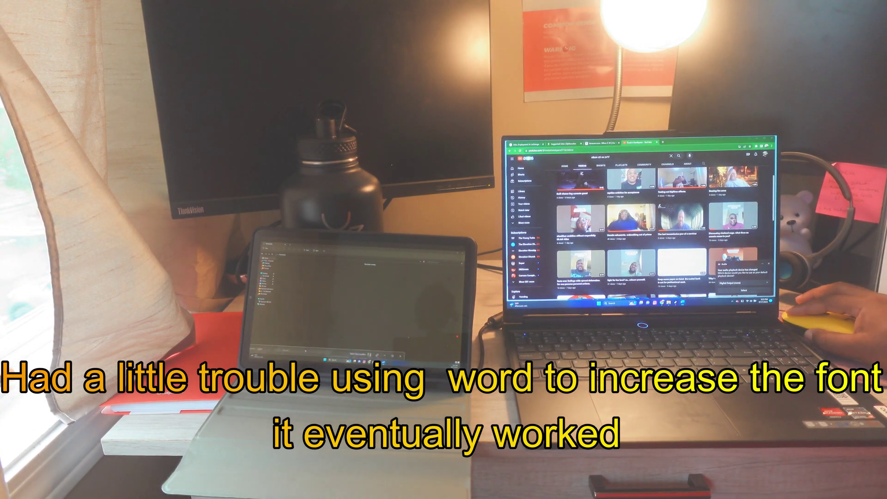
{"action": "left_click_drag", "start_coordinate": [749, 173], "coordinate": [663, 163]}
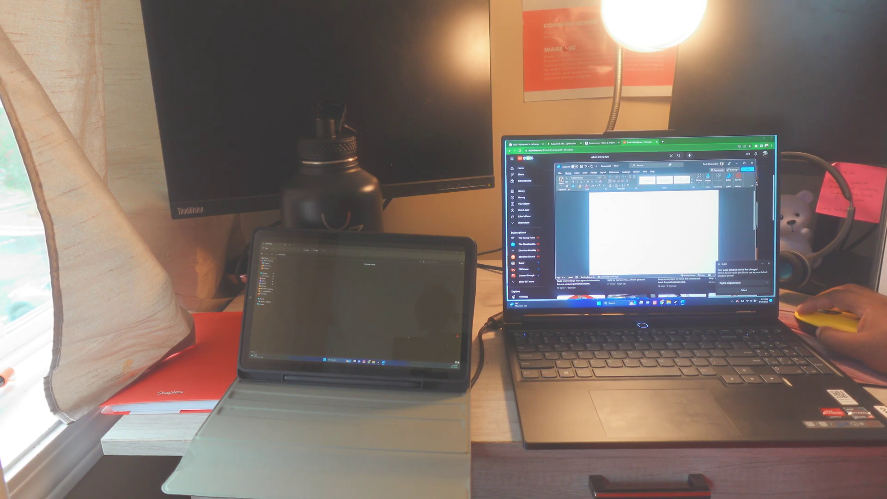
{"action": "left_click_drag", "start_coordinate": [645, 165], "coordinate": [602, 216]}
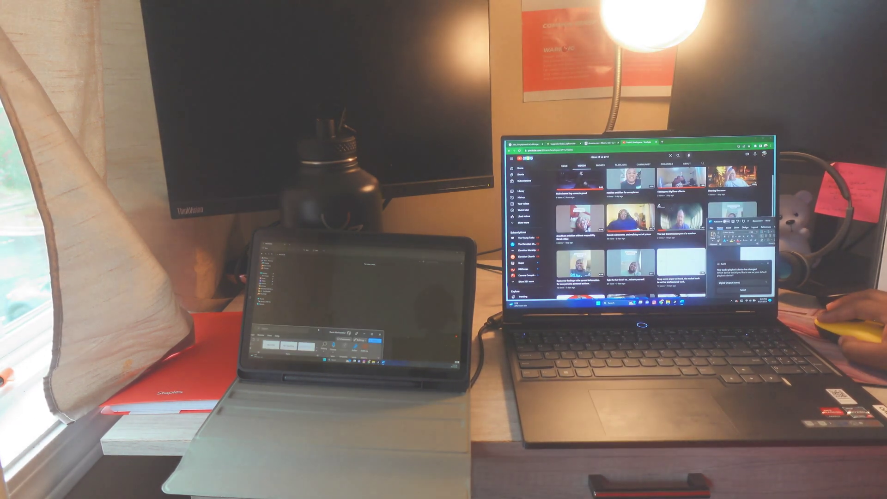
{"action": "mouse_move", "coordinate": [603, 216]}
{"action": "left_mouse_down"}
{"action": "mouse_move", "coordinate": [312, 317]}
{"action": "mouse_move", "coordinate": [357, 244]}
{"action": "left_mouse_up"}
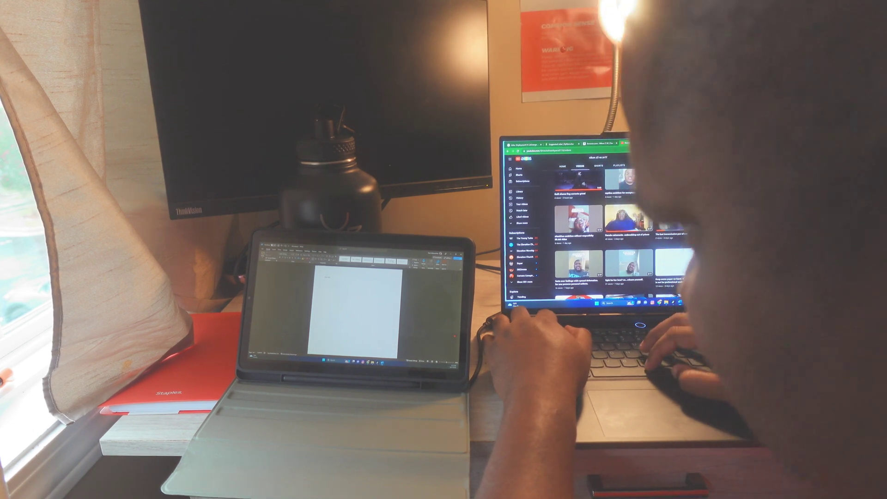
- Send Word to the laptop with Win+Shift+Right and maximize it with Win+Up
{"action": "key", "text": "super+Down"}
{"action": "key", "text": "super+e"}
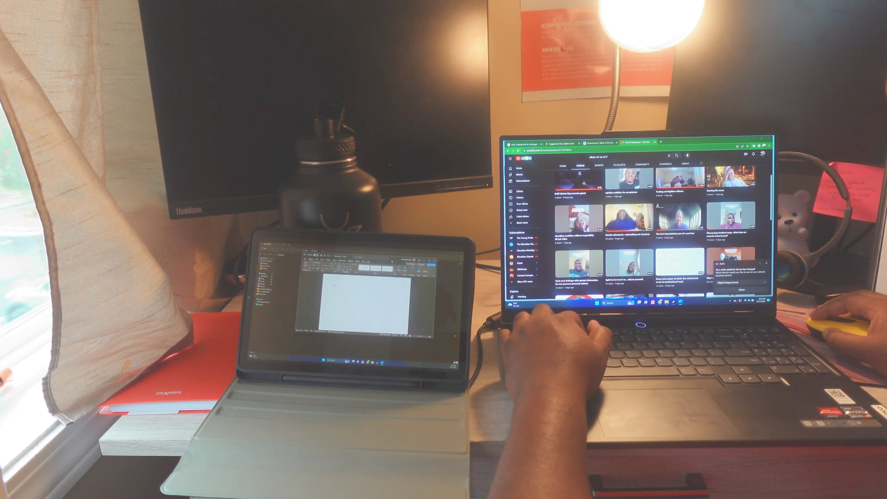
{"action": "key", "text": "super+shift+Right"}
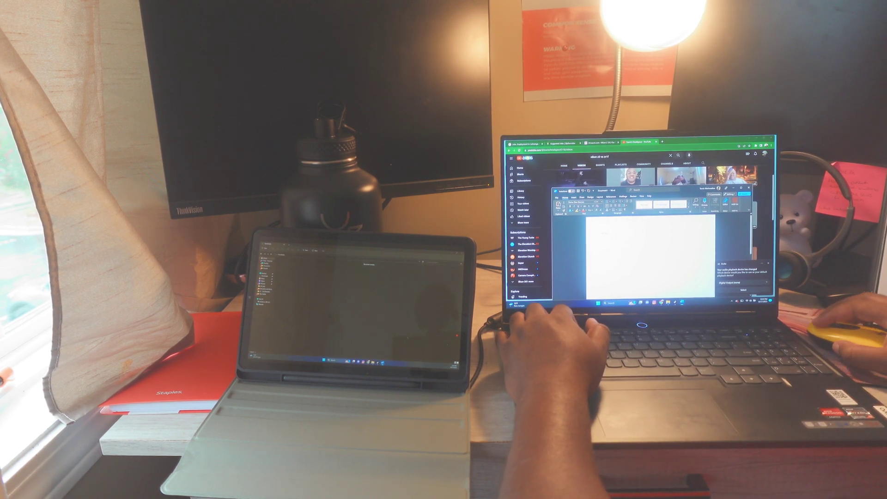
{"action": "key", "text": "super+Up"}
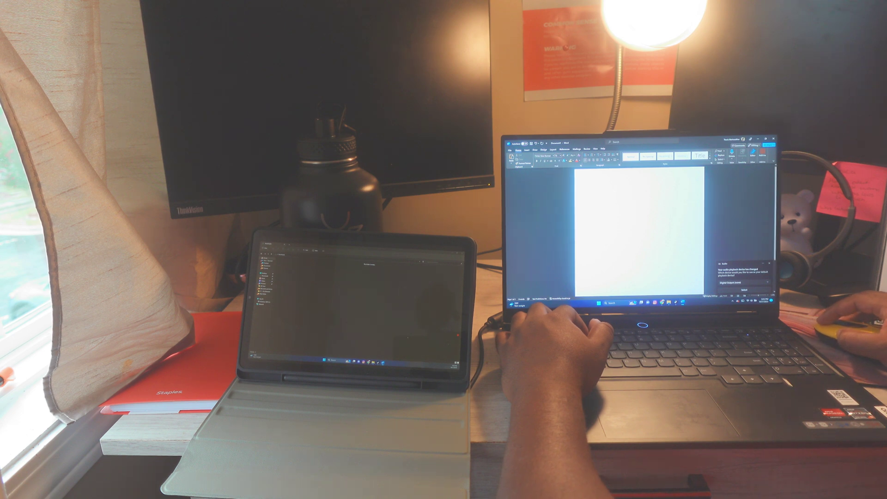
{"action": "type", "text": "Hi"}
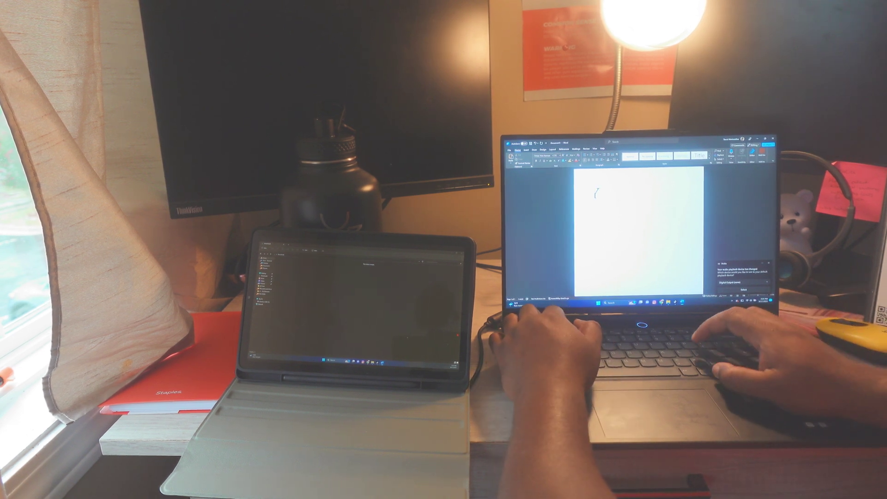
- Clear 'Hi', move Word to the tablet, and fix typos in the big-font sentence
{"action": "key", "text": "BackSpace"}
{"action": "key", "text": "BackSpace"}
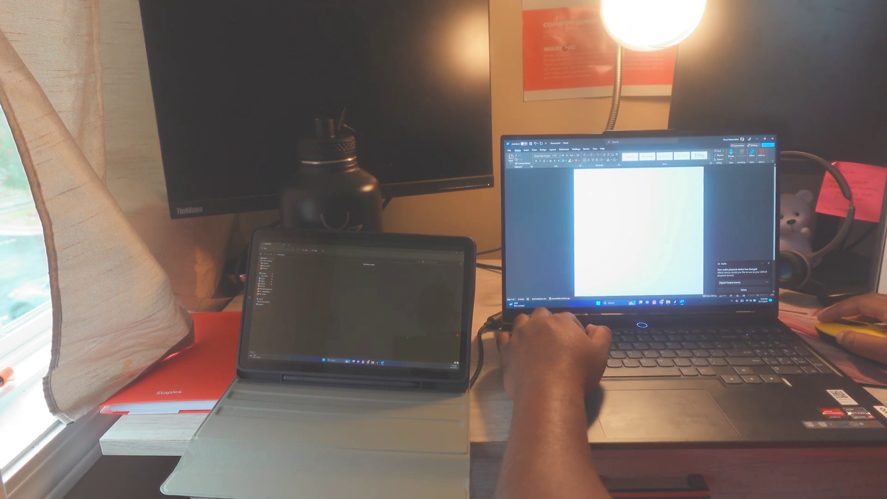
{"action": "type", "text": "T"}
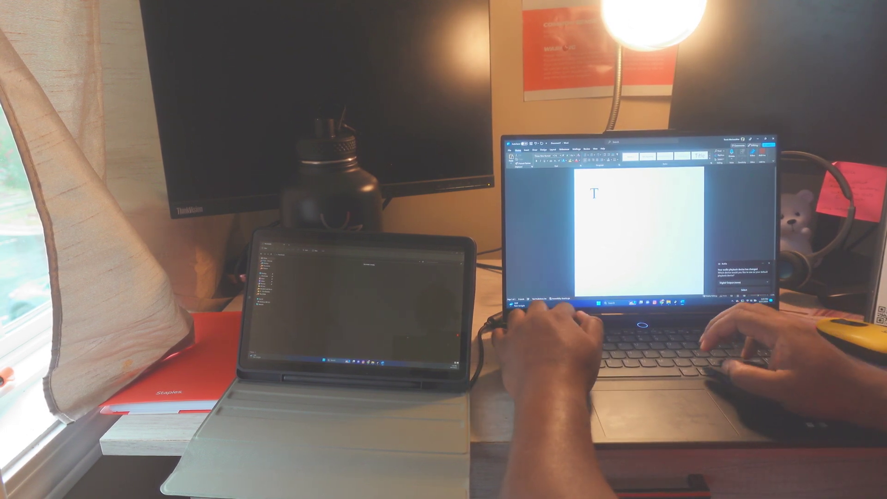
{"action": "type", "text": "ab s"}
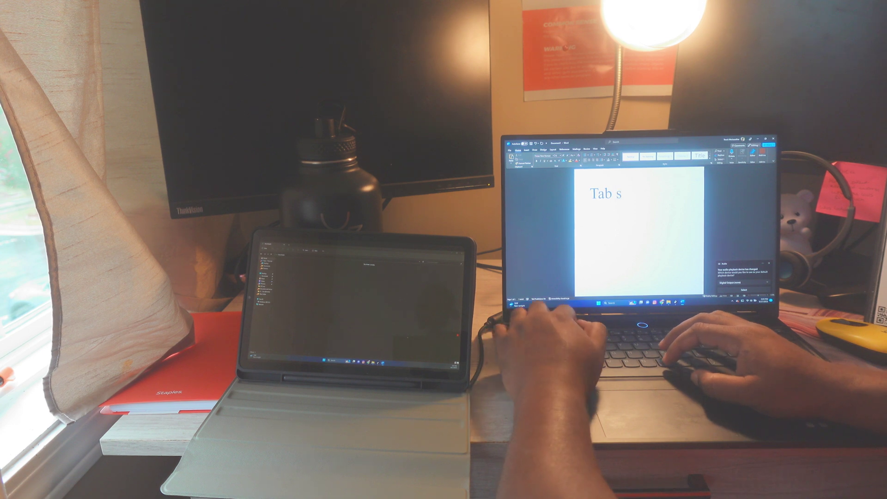
{"action": "type", "text": "6 l"}
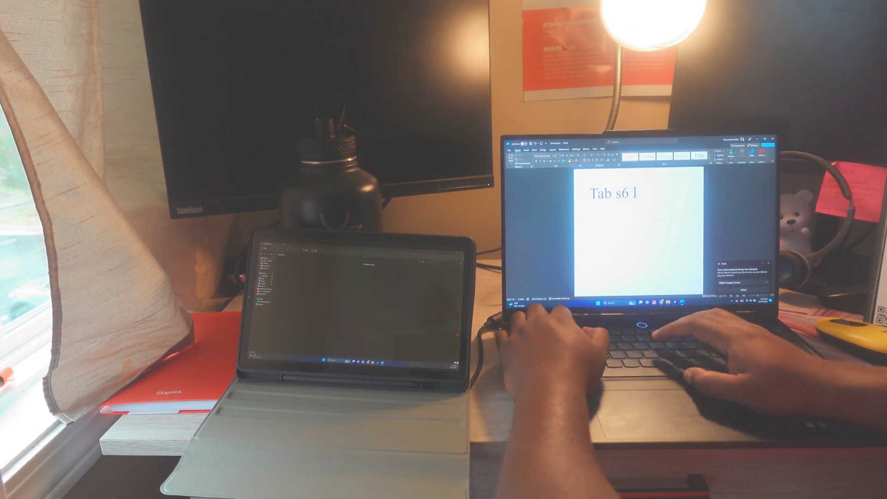
{"action": "type", "text": "ite"}
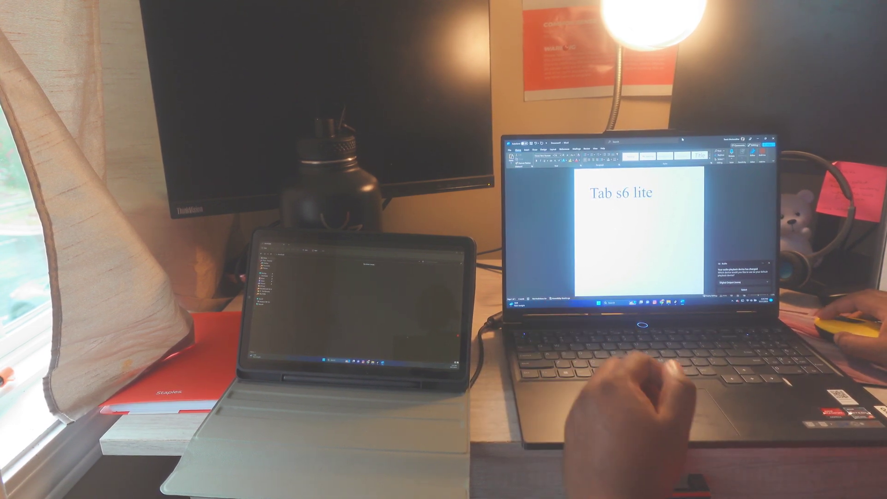
{"action": "key", "text": "super+shift+Left"}
{"action": "type", "text": " So"}
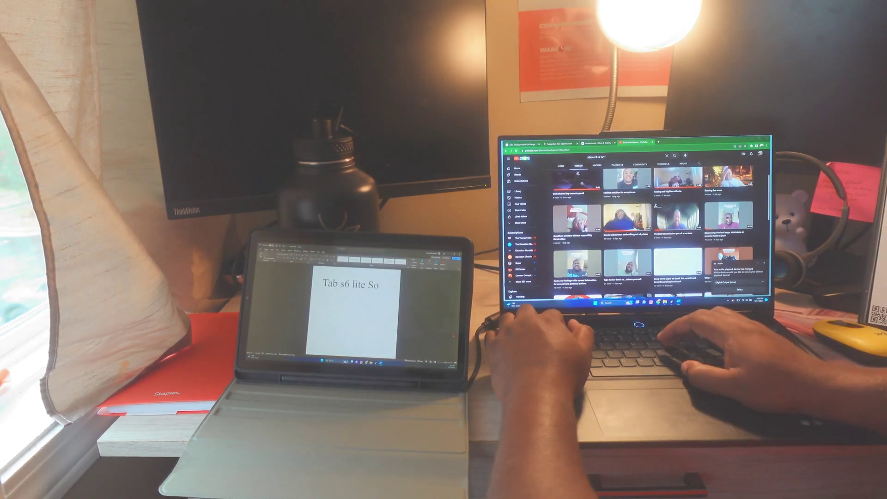
{"action": "type", "text": " I c"}
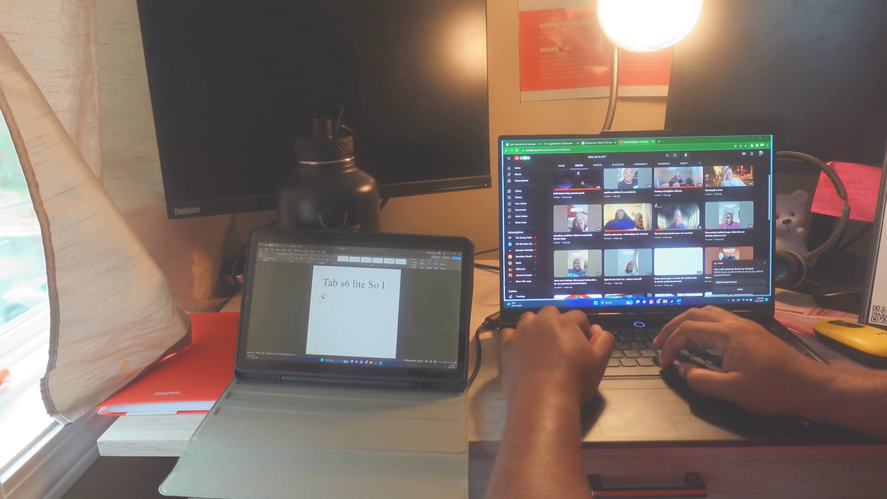
{"action": "type", "text": "n"}
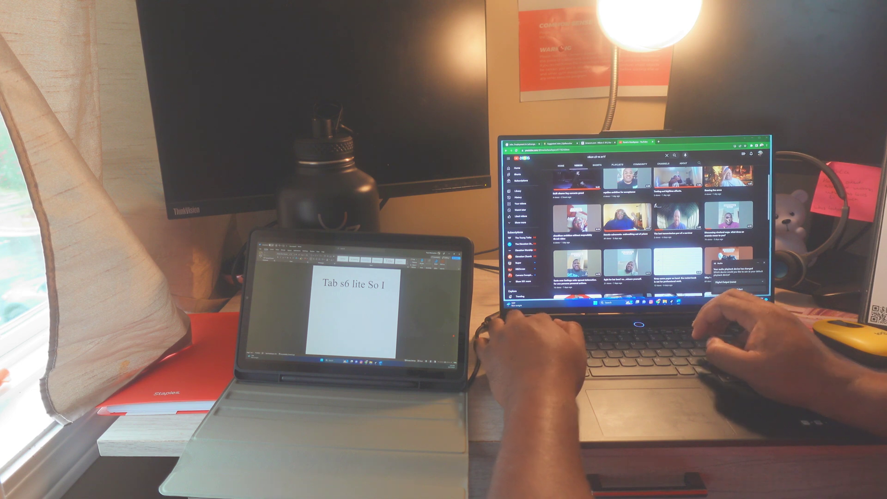
{"action": "type", "text": " Can"}
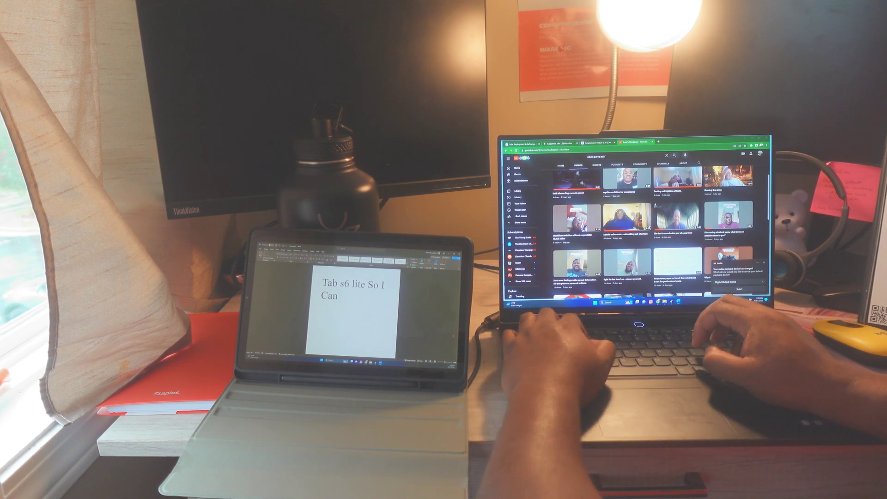
{"action": "type", "text": " Type"}
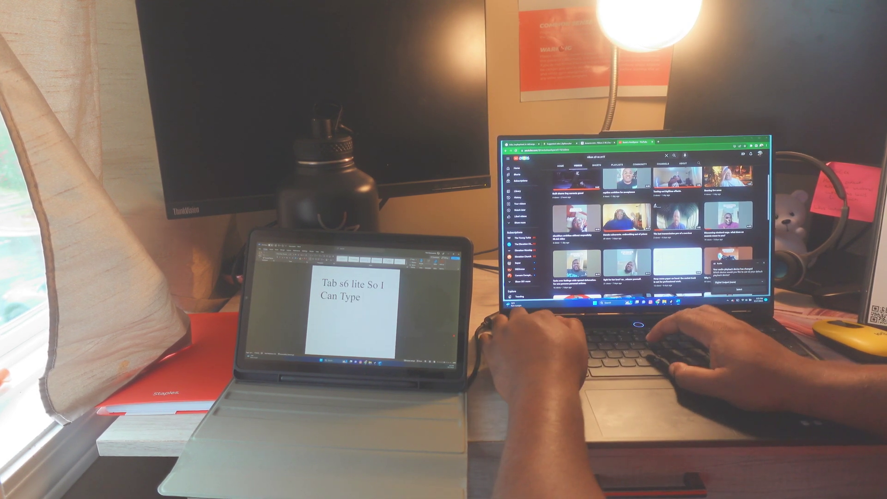
{"action": "type", "text": " Bi"}
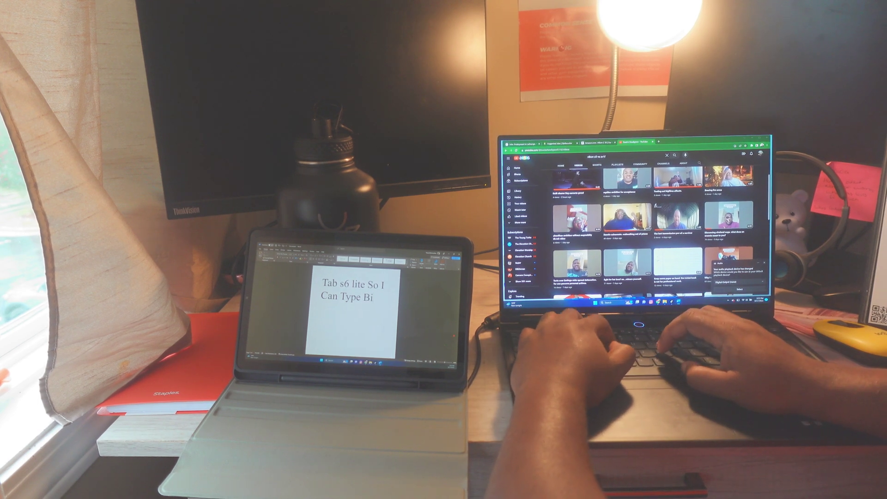
{"action": "type", "text": "g fonts"}
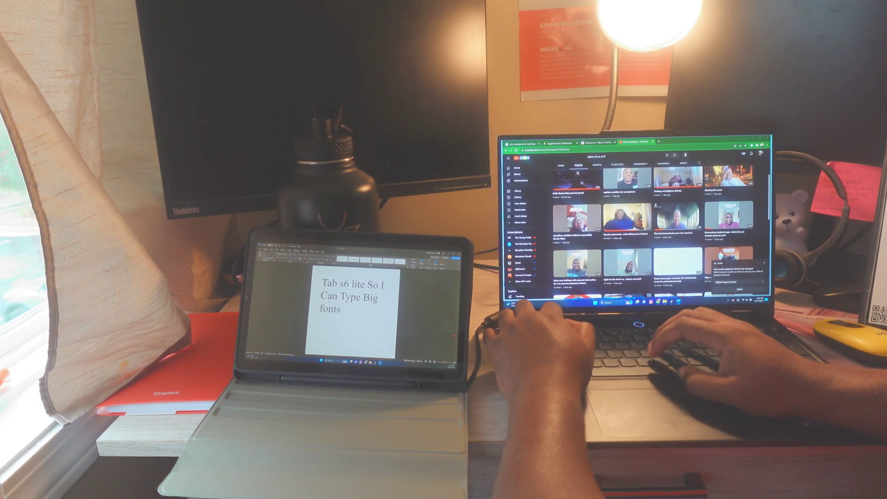
{"action": "type", "text": " I"}
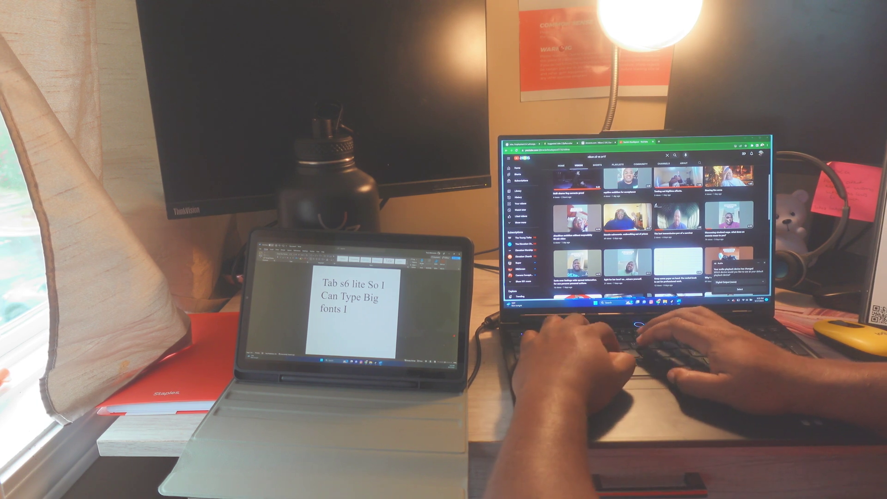
{"action": "type", "text": " gu"}
{"action": "type", "text": " the"}
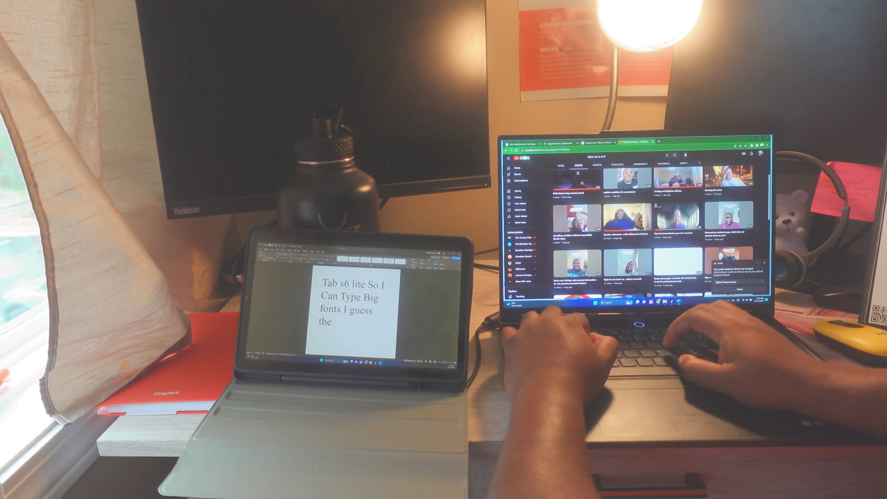
{"action": "type", "text": " o"}
{"action": "key", "text": "BackSpace"}
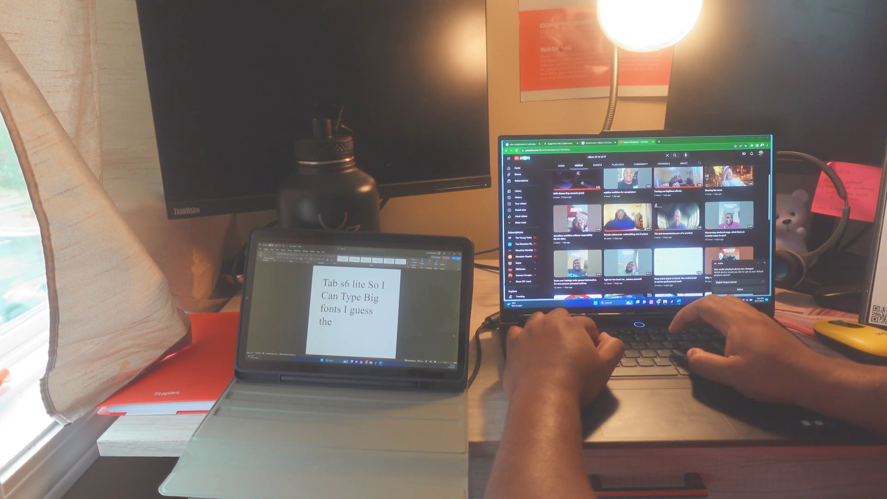
{"action": "type", "text": "computer"}
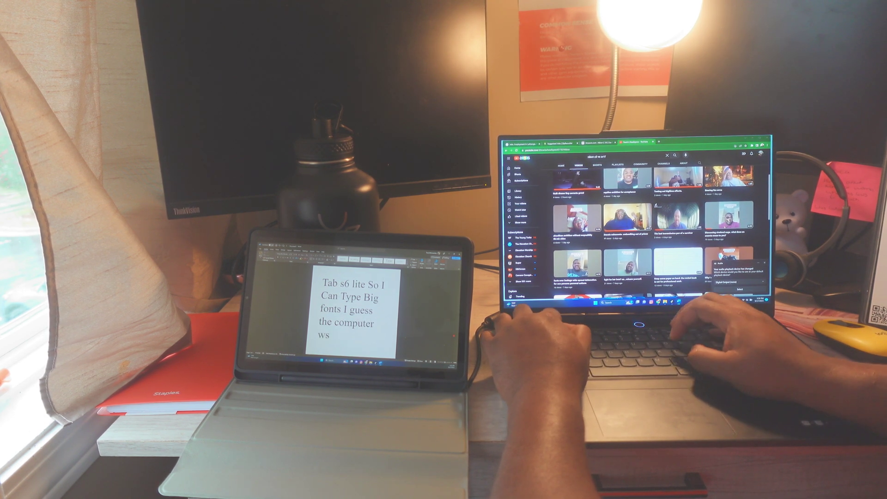
{"action": "type", "text": " c"}
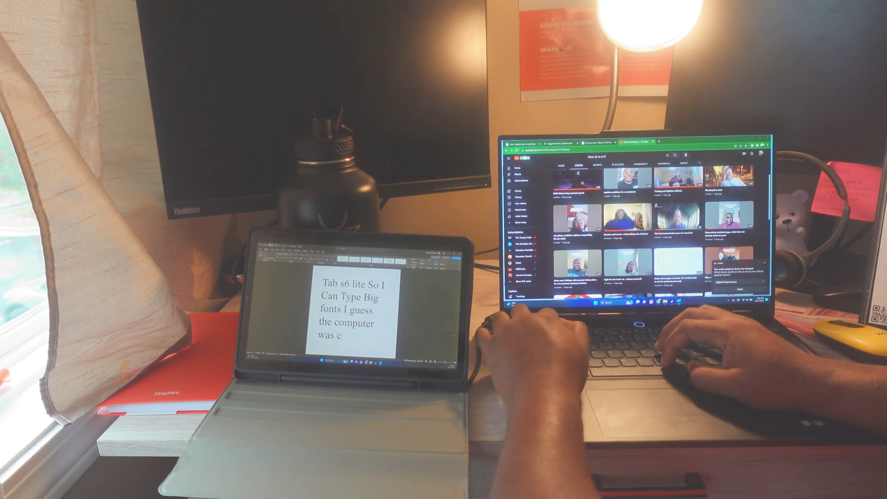
{"action": "type", "text": "atching u"}
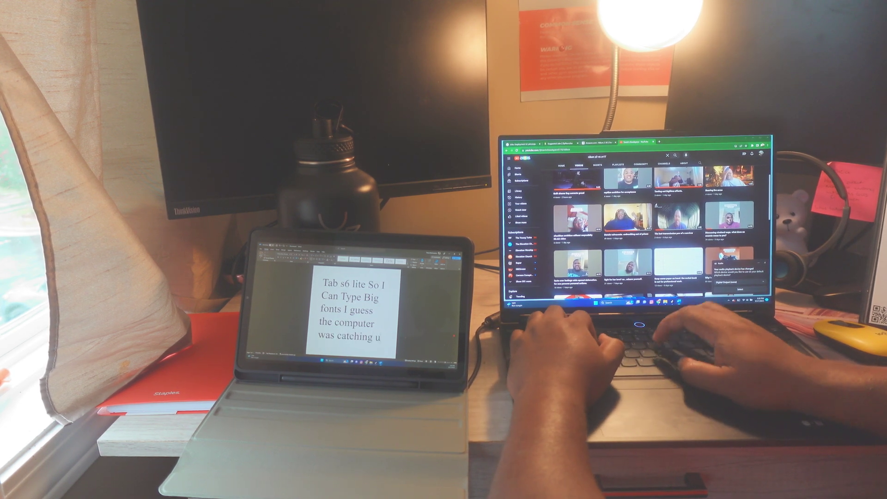
{"action": "type", "text": "p with"}
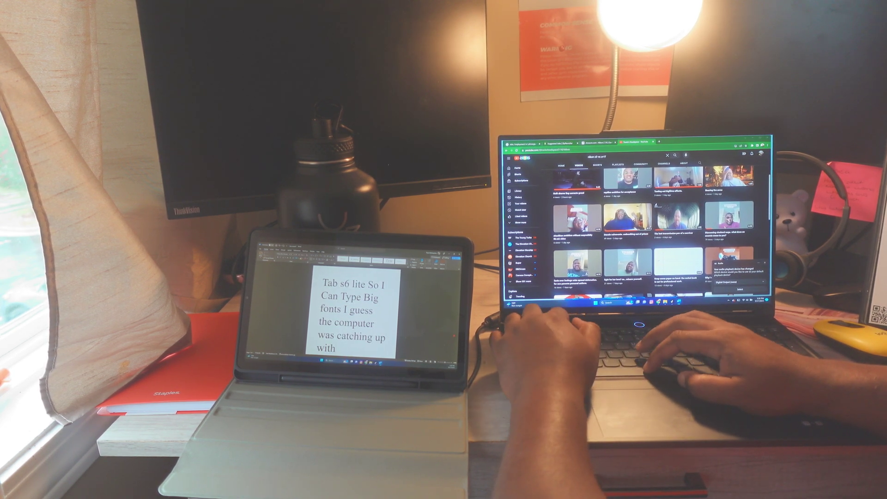
{"action": "type", "text": " h it"}
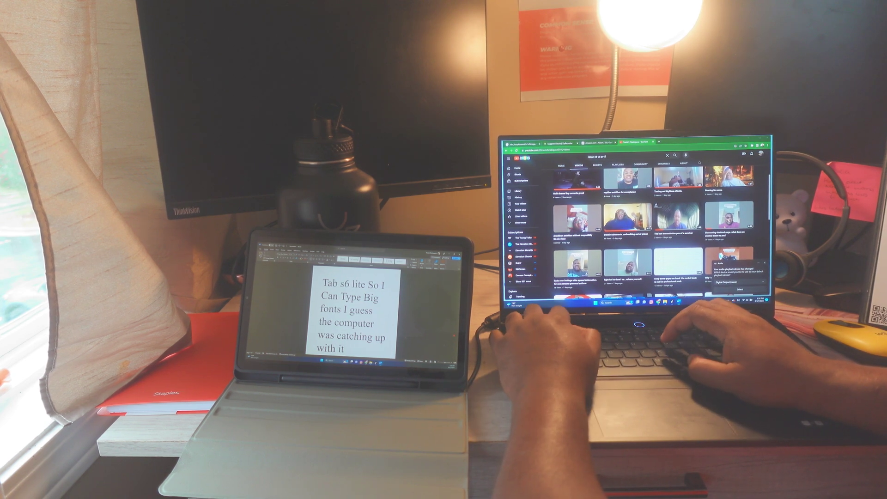
{"action": "type", "text": "f"}
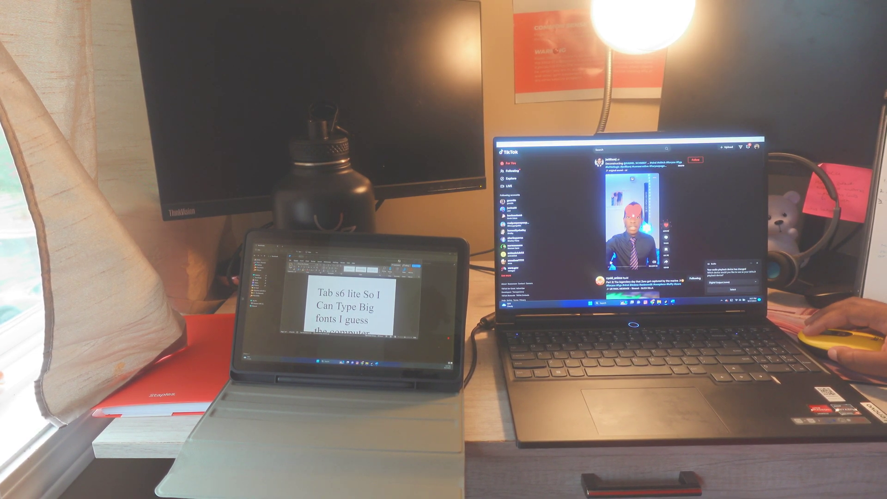
- Expand a TikTok post with comments, exit it, then play a YouTube video
{"action": "left_click", "coordinate": [632, 222]}
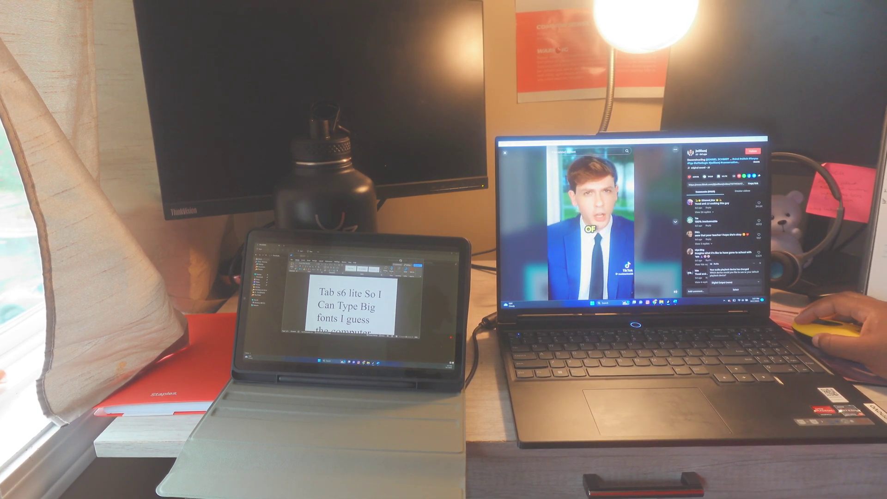
{"action": "key", "text": "Escape"}
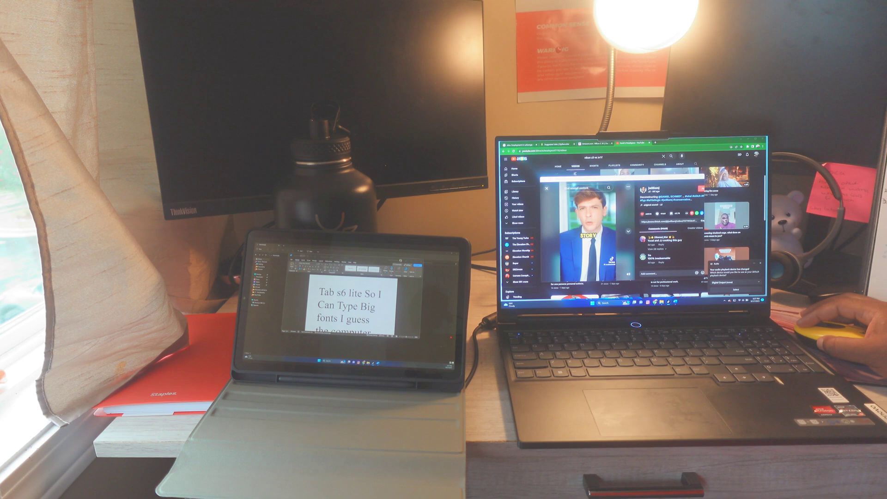
{"action": "left_click", "coordinate": [556, 225]}
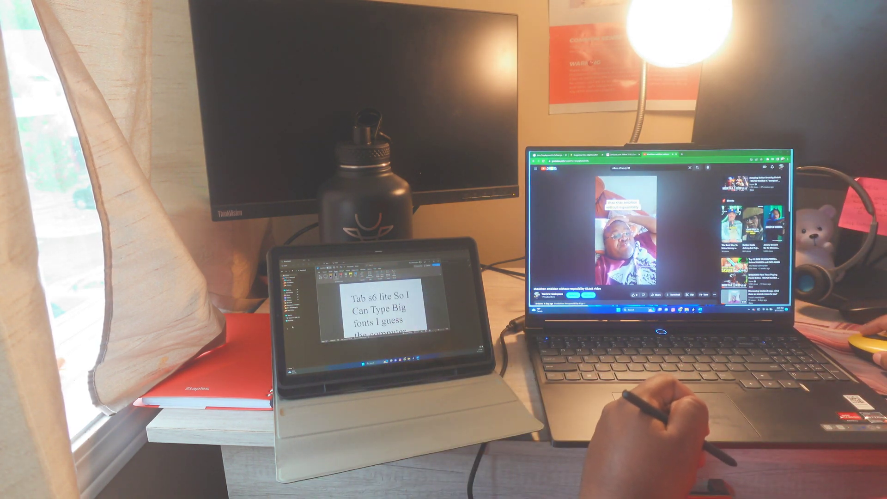
- Close the YouTube, Amazon camera and remaining tabs, then the Chrome window
{"action": "left_click", "coordinate": [679, 155]}
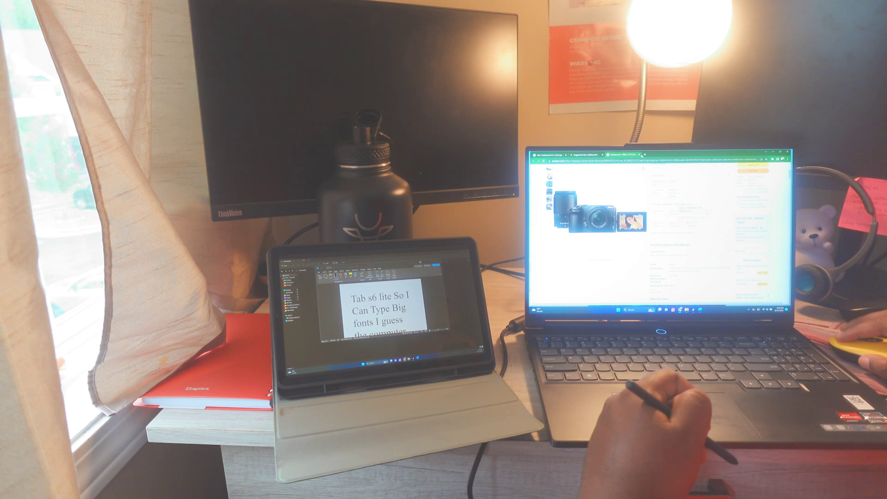
{"action": "key", "text": "ctrl+w"}
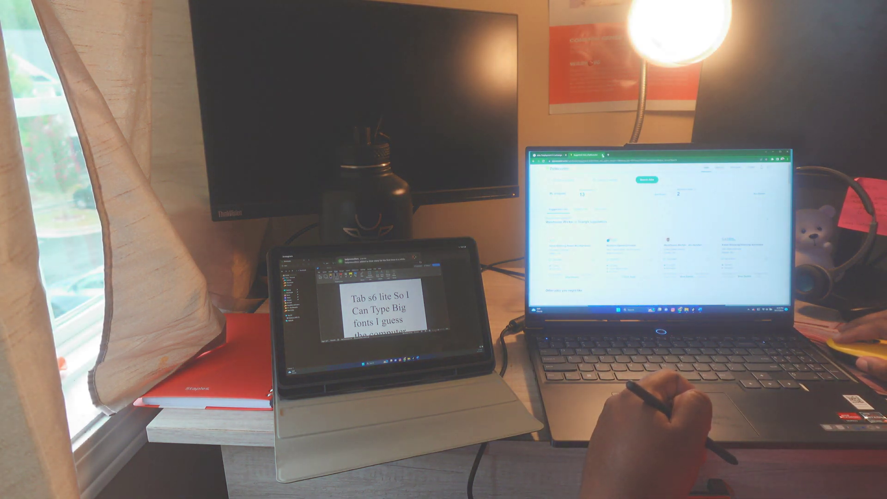
{"action": "left_click", "coordinate": [602, 154]}
{"action": "key", "text": "ctrl+w"}
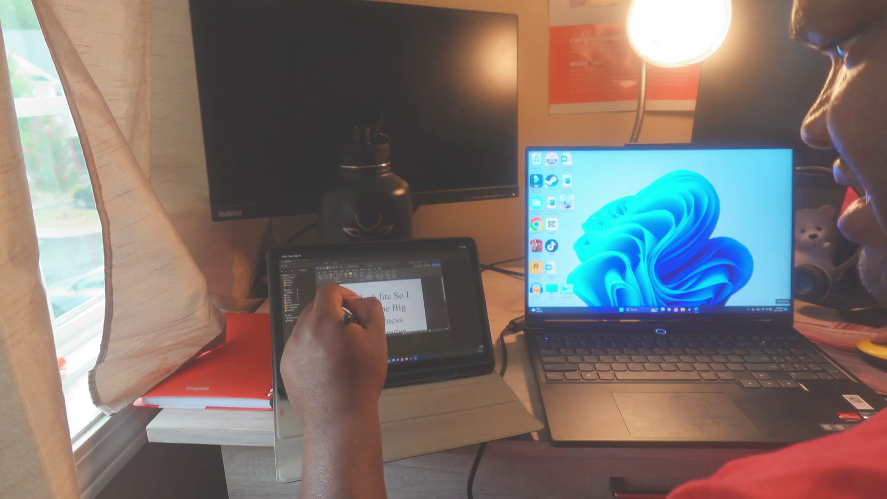
{"action": "scroll", "coordinate": [388, 306], "scroll_direction": "up", "scroll_amount": 5}
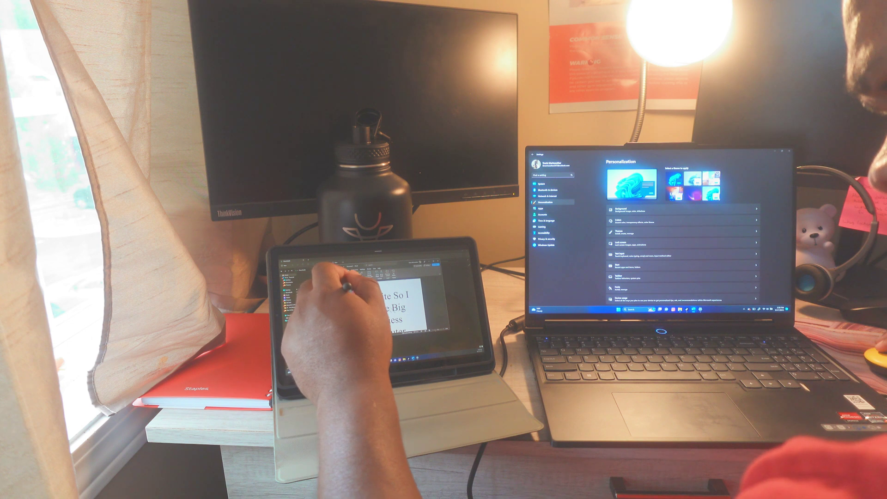
- Scribble a pen signature beneath 'with itself', switching to a new ink colour midway
{"action": "mouse_move", "coordinate": [342, 287]}
{"action": "left_mouse_down"}
{"action": "mouse_move", "coordinate": [381, 295]}
{"action": "mouse_move", "coordinate": [367, 300]}
{"action": "left_mouse_up"}
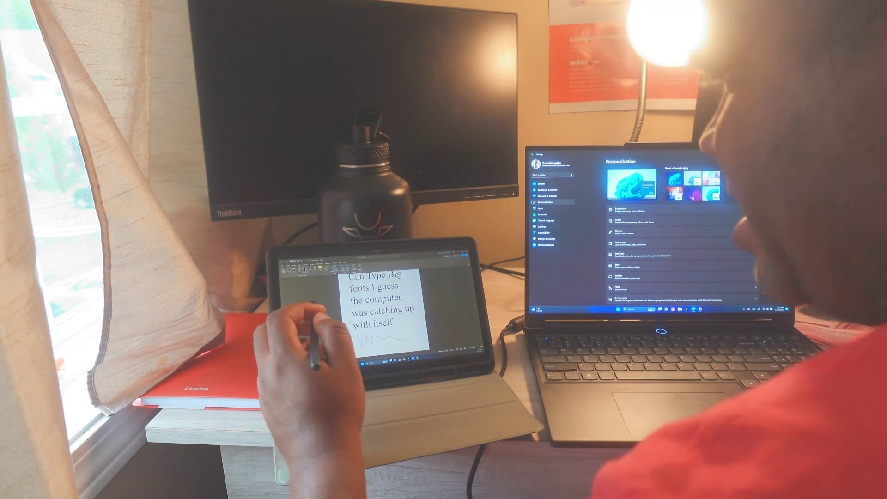
{"action": "left_click_drag", "start_coordinate": [361, 339], "coordinate": [406, 338]}
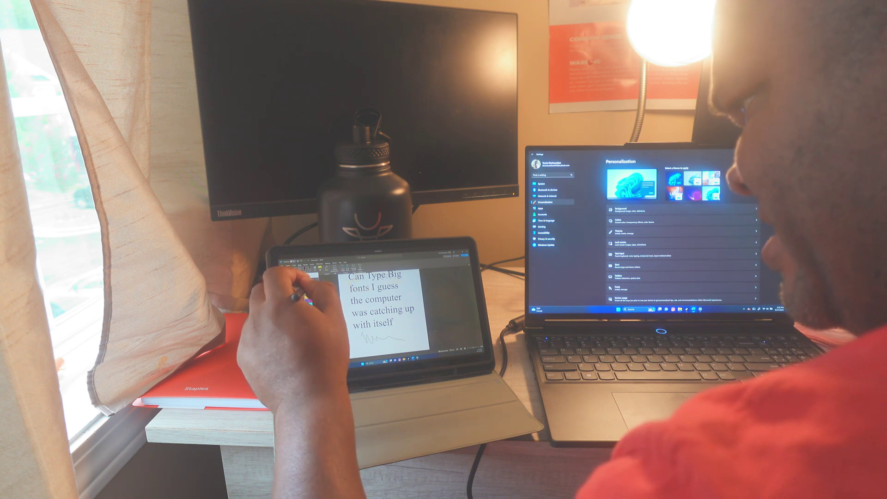
{"action": "left_click", "coordinate": [311, 266]}
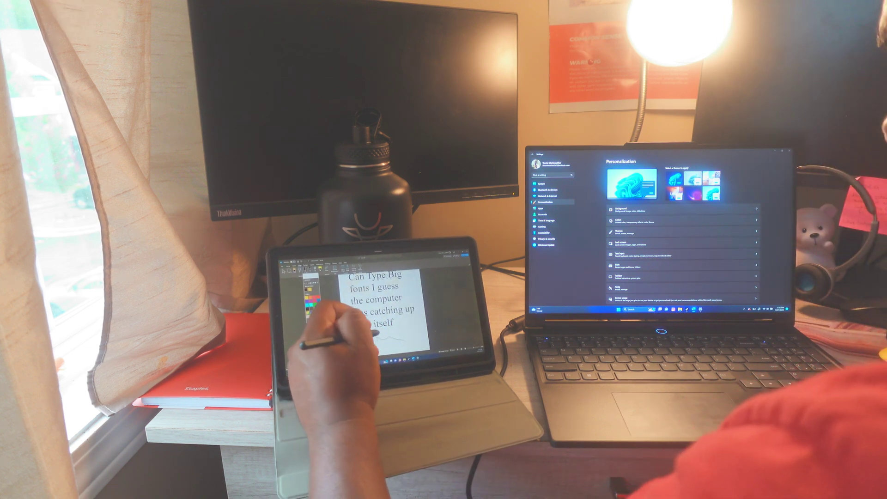
{"action": "left_click", "coordinate": [309, 305]}
{"action": "left_click_drag", "start_coordinate": [371, 343], "coordinate": [419, 347]}
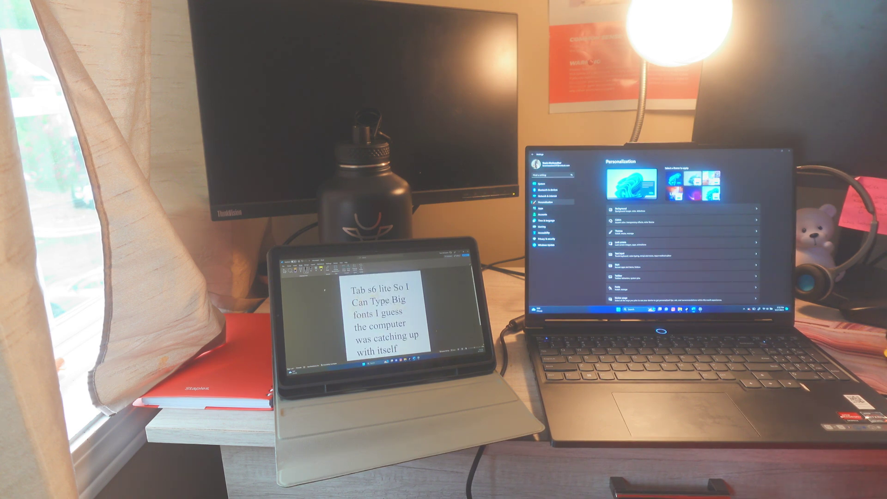
{"action": "left_click_drag", "start_coordinate": [364, 338], "coordinate": [416, 351]}
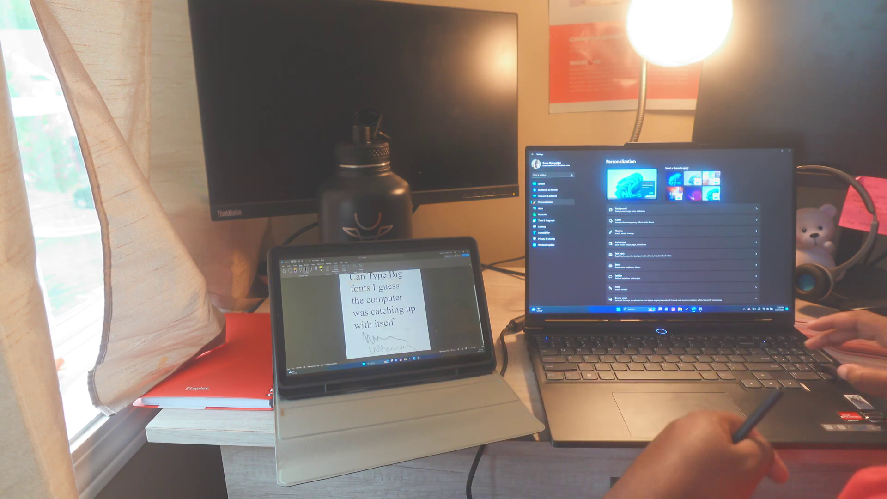
- Send Word to the laptop with Win+Shift+Right, then drag it back onto the tablet
{"action": "key", "text": "super+shift+Right"}
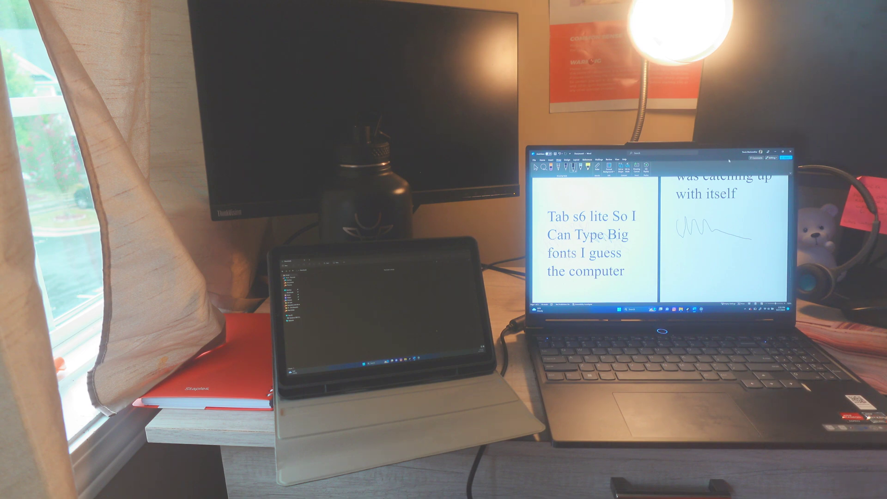
{"action": "left_click_drag", "start_coordinate": [728, 160], "coordinate": [378, 288]}
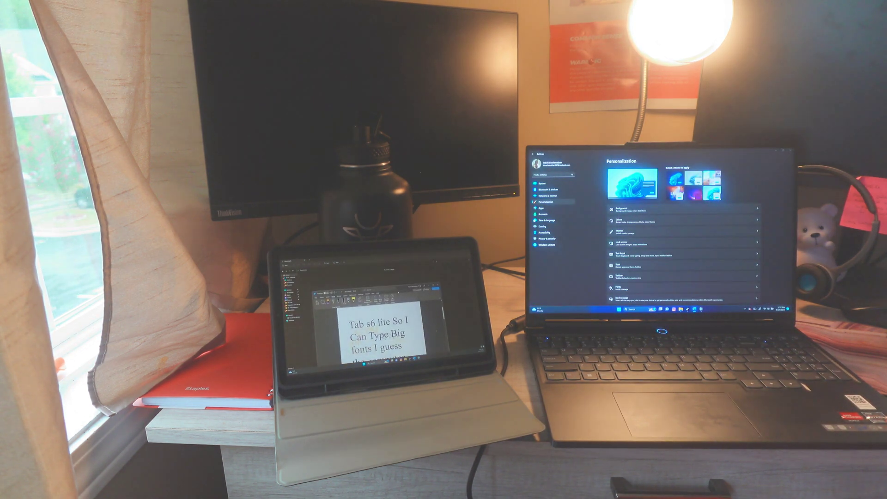